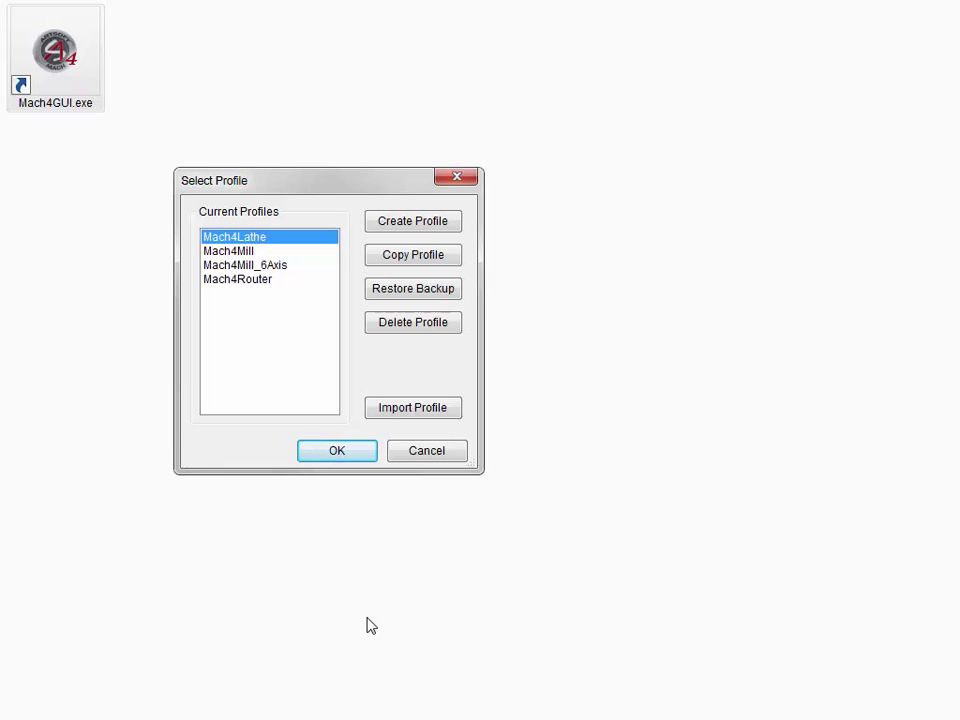
Start a new Mach4 profile and name it 'My System'.
{"action": "left_click", "coordinate": [425, 233]}
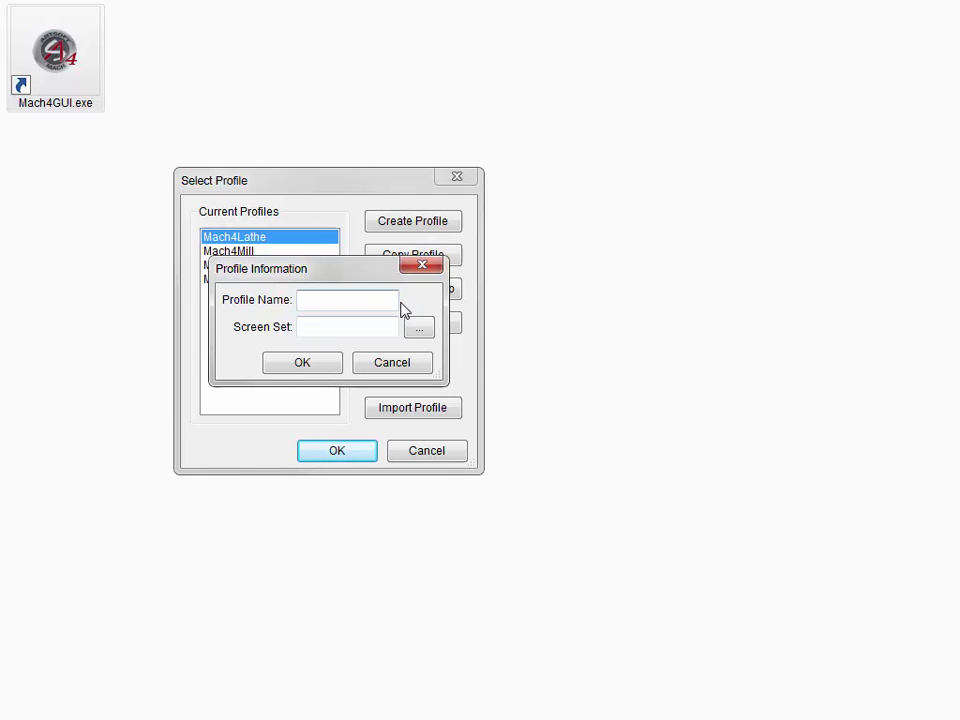
{"action": "type", "text": "My System"}
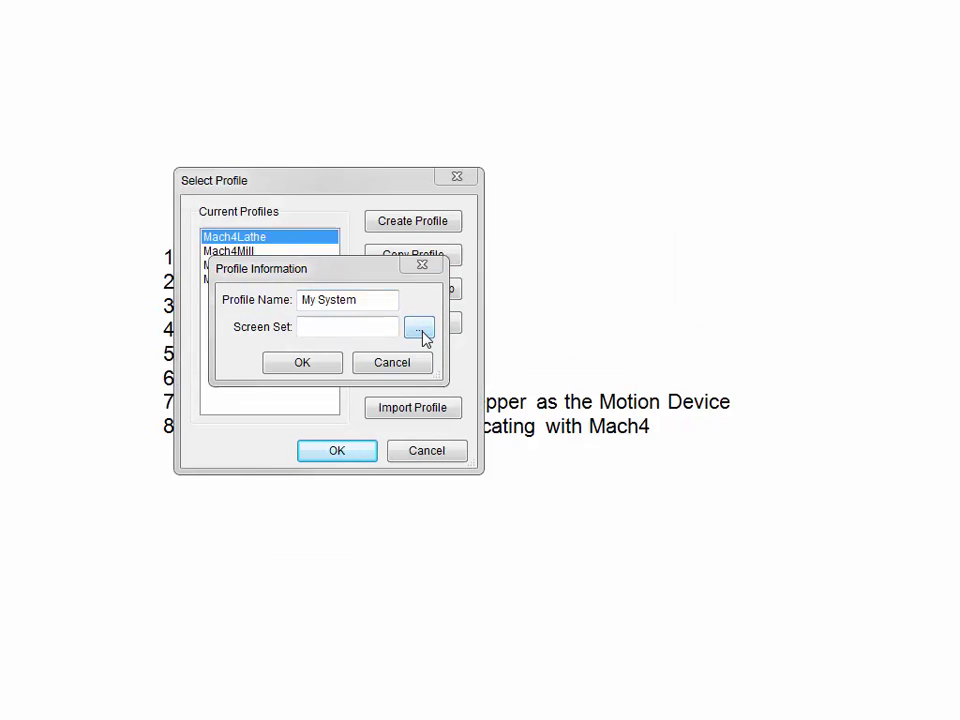
Browse to wx4.set and assign it as the My System profile's screen set.
{"action": "left_click", "coordinate": [421, 333]}
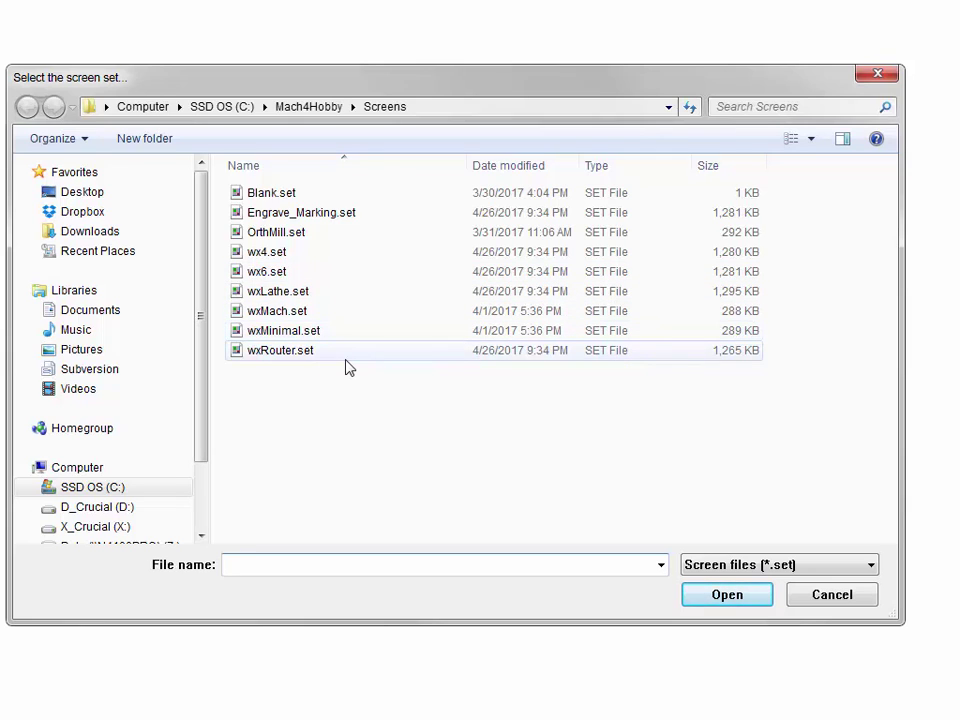
{"action": "left_click", "coordinate": [300, 251]}
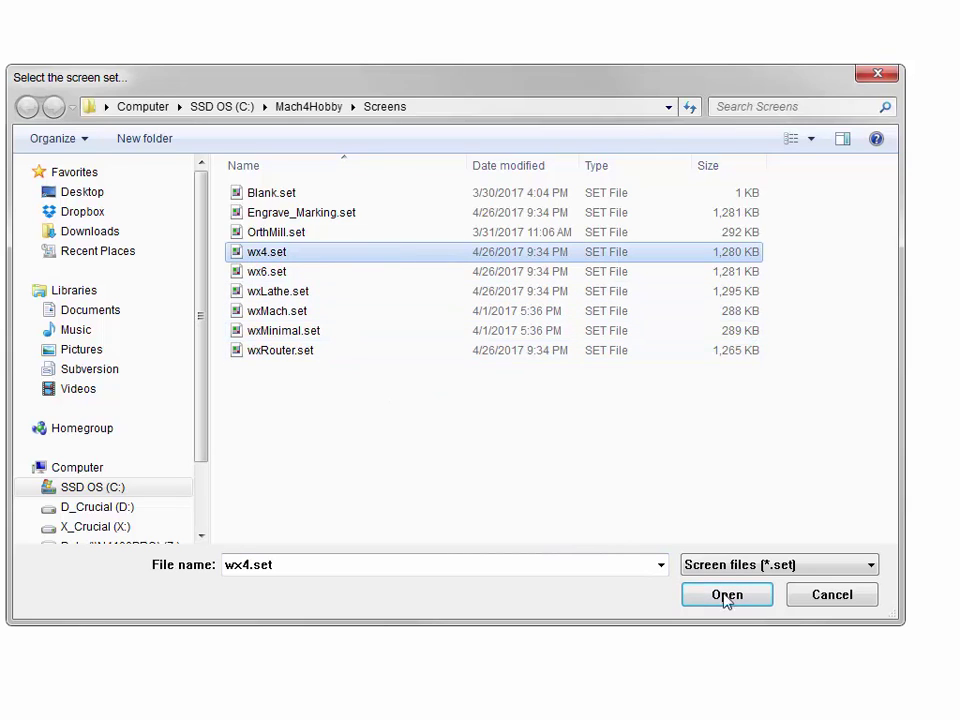
{"action": "left_click", "coordinate": [755, 604]}
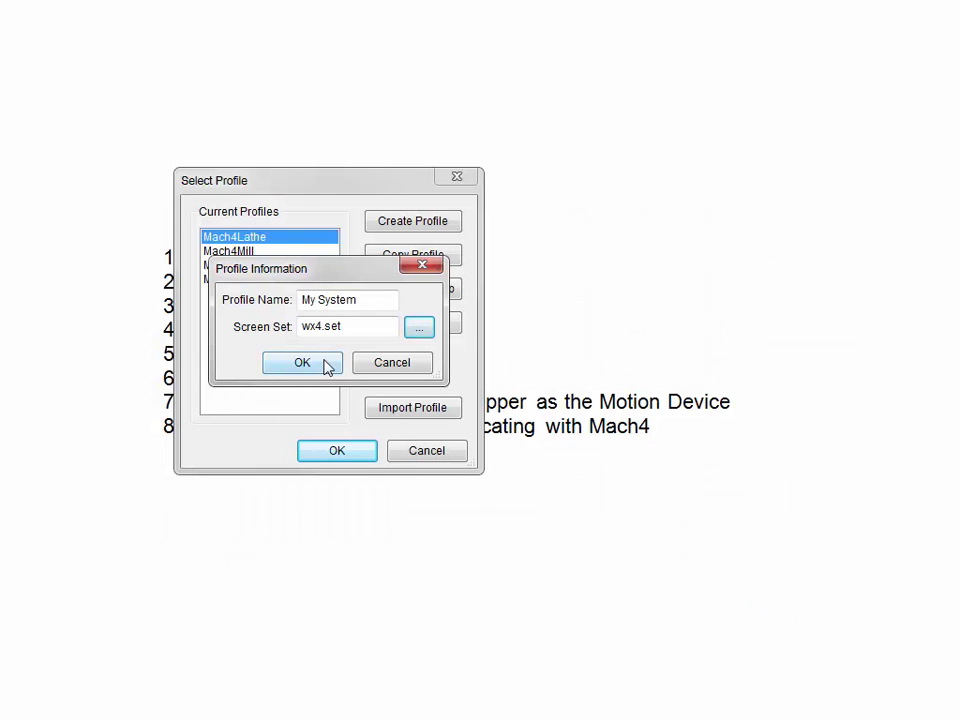
Create and launch the My System profile, then choose 10.9.9.9 as the ESS IP address.
{"action": "left_click", "coordinate": [326, 365]}
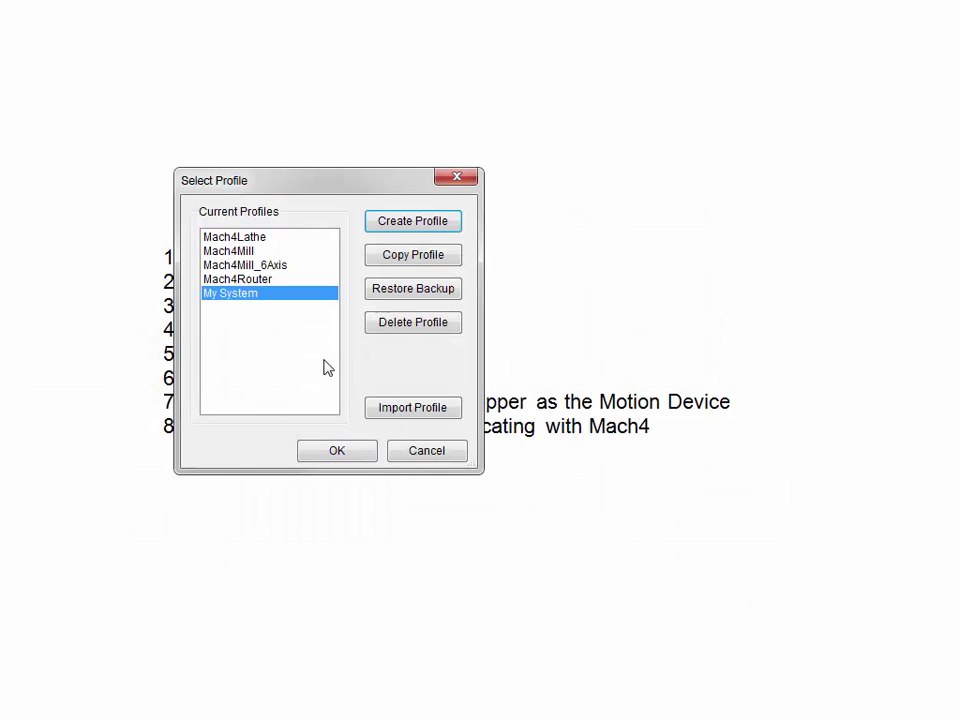
{"action": "left_click", "coordinate": [332, 451]}
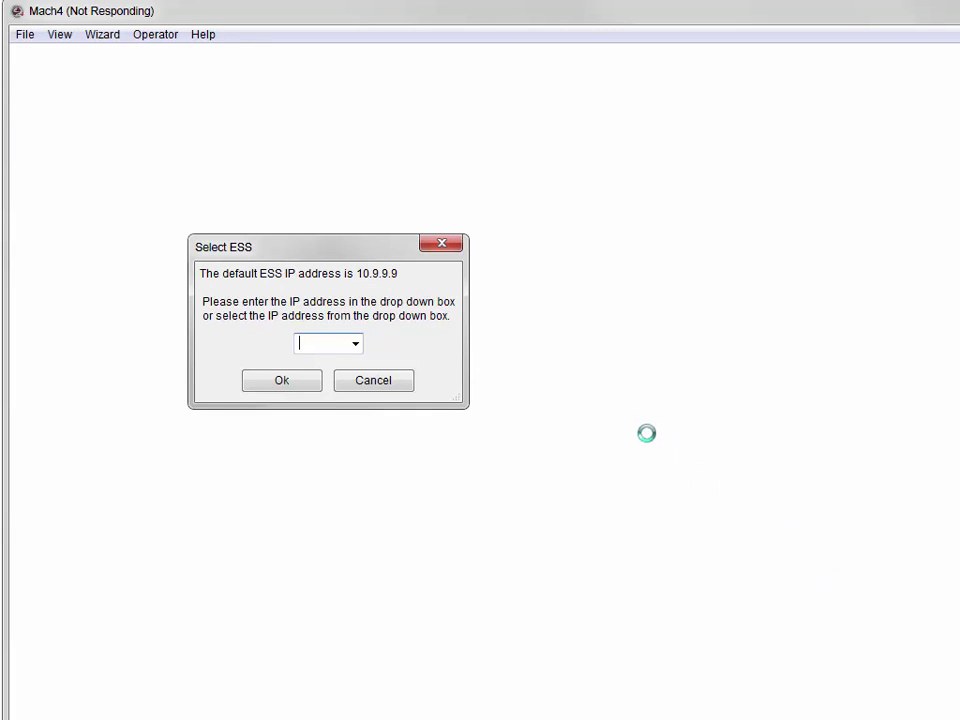
{"action": "left_click", "coordinate": [363, 347]}
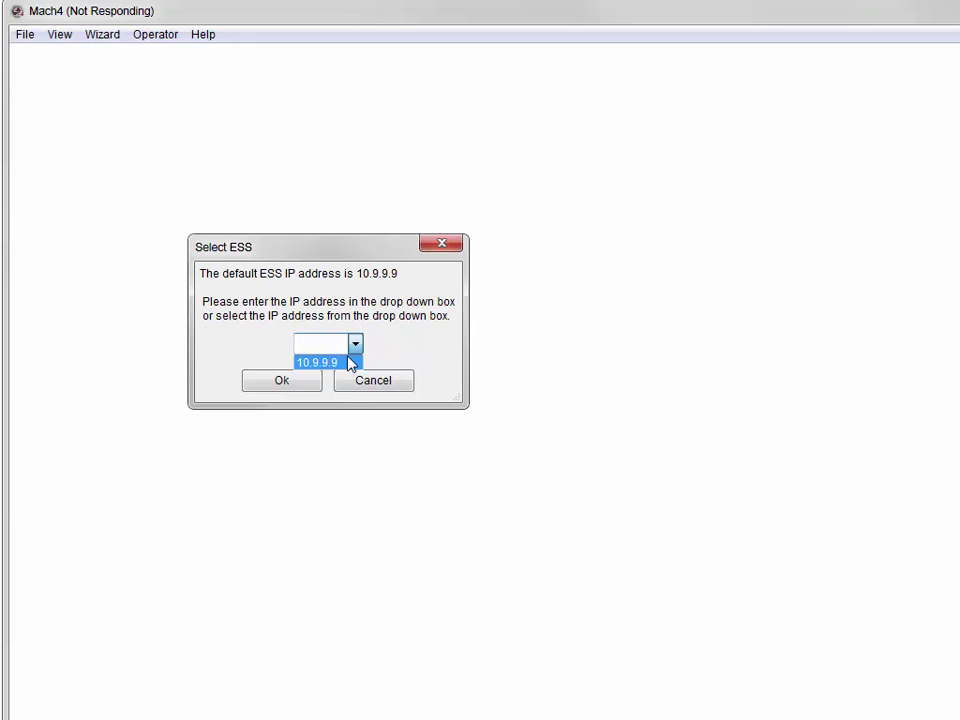
{"action": "left_click", "coordinate": [330, 362]}
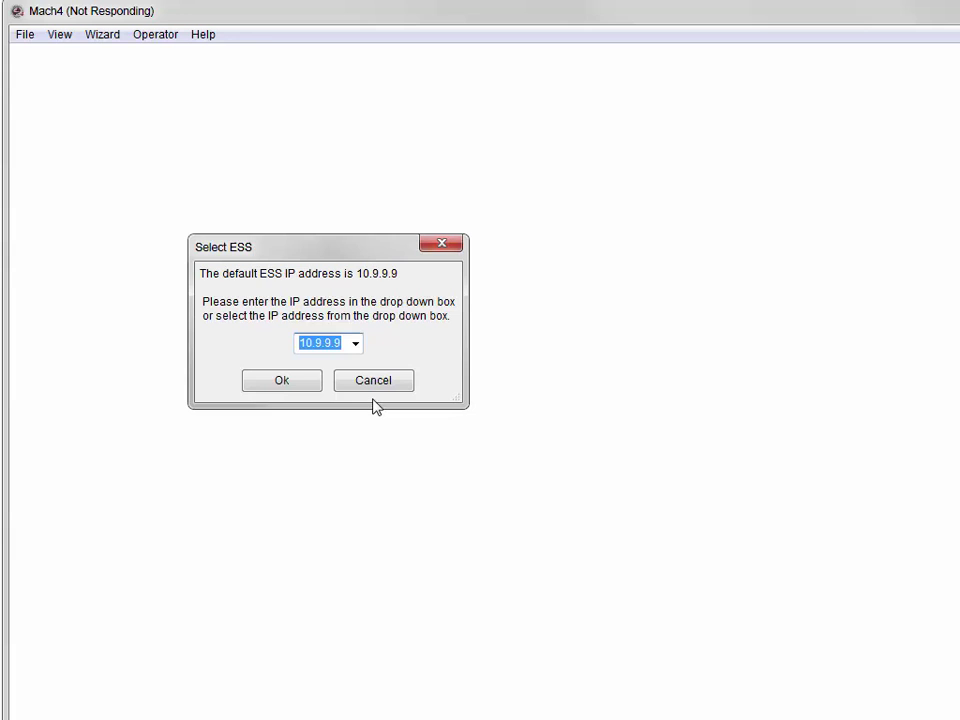
{"action": "left_click", "coordinate": [312, 379]}
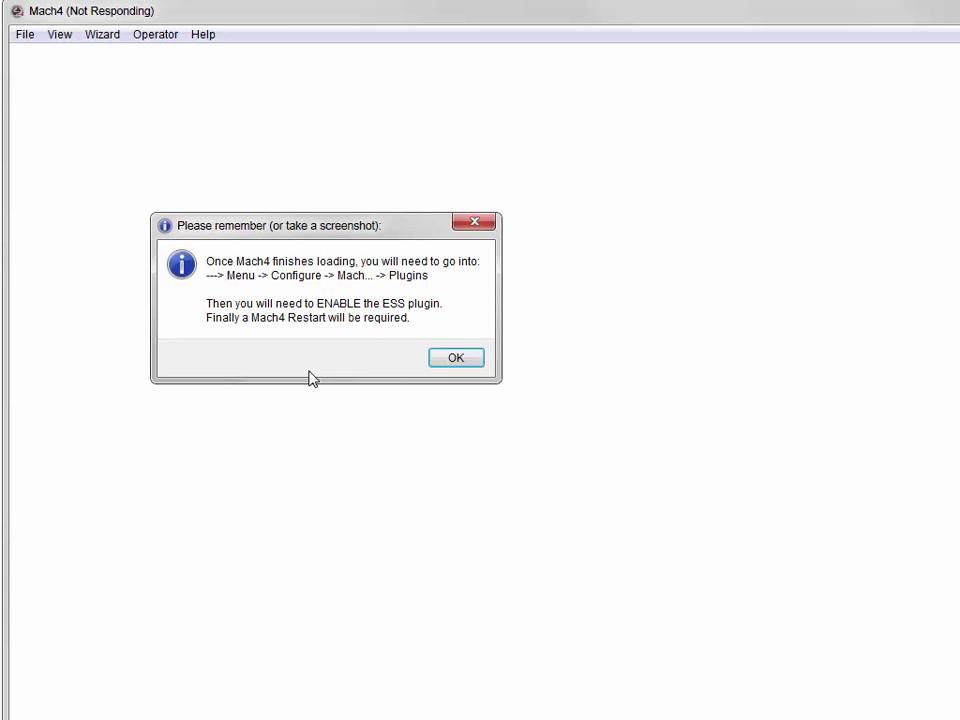
Dismiss the startup prompts and enable the ESS v206 plugin in the Mach configuration.
{"action": "left_click", "coordinate": [438, 356]}
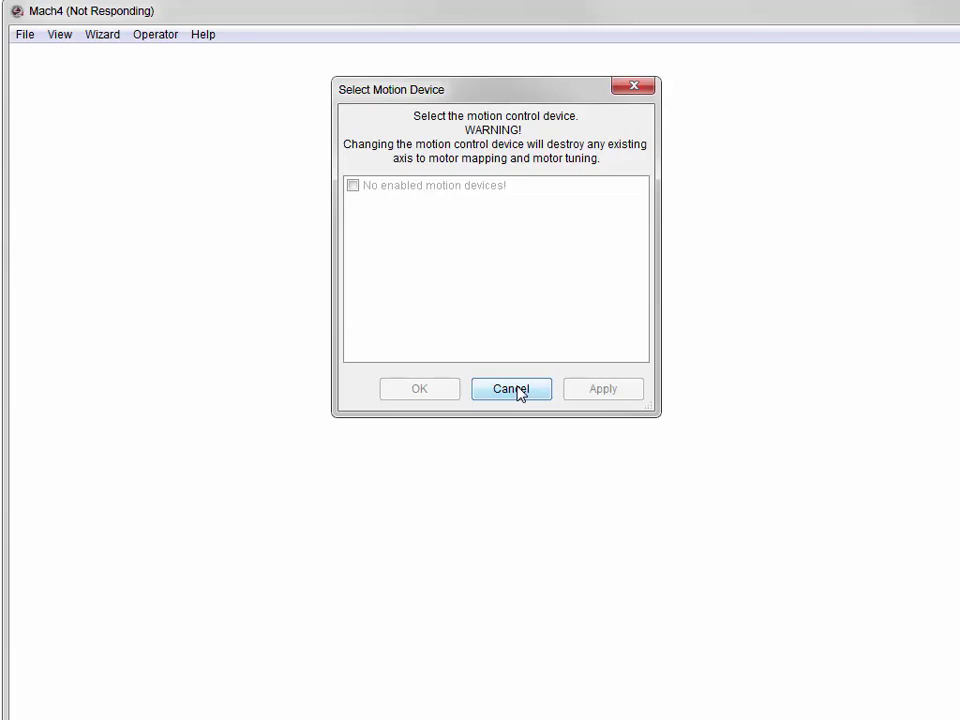
{"action": "left_click", "coordinate": [512, 389]}
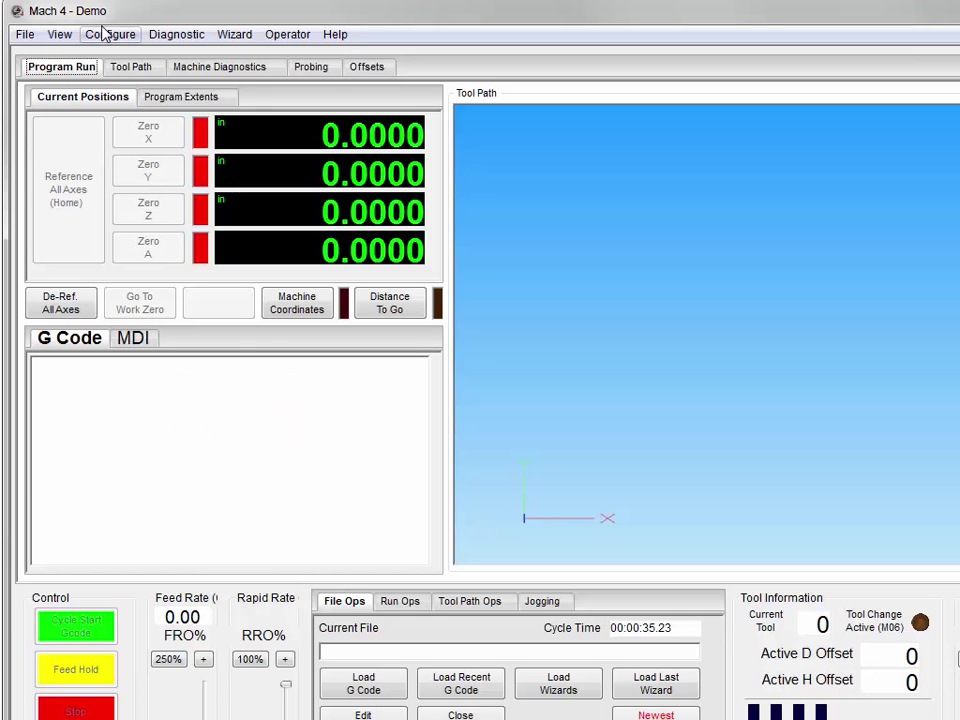
{"action": "left_click", "coordinate": [104, 33]}
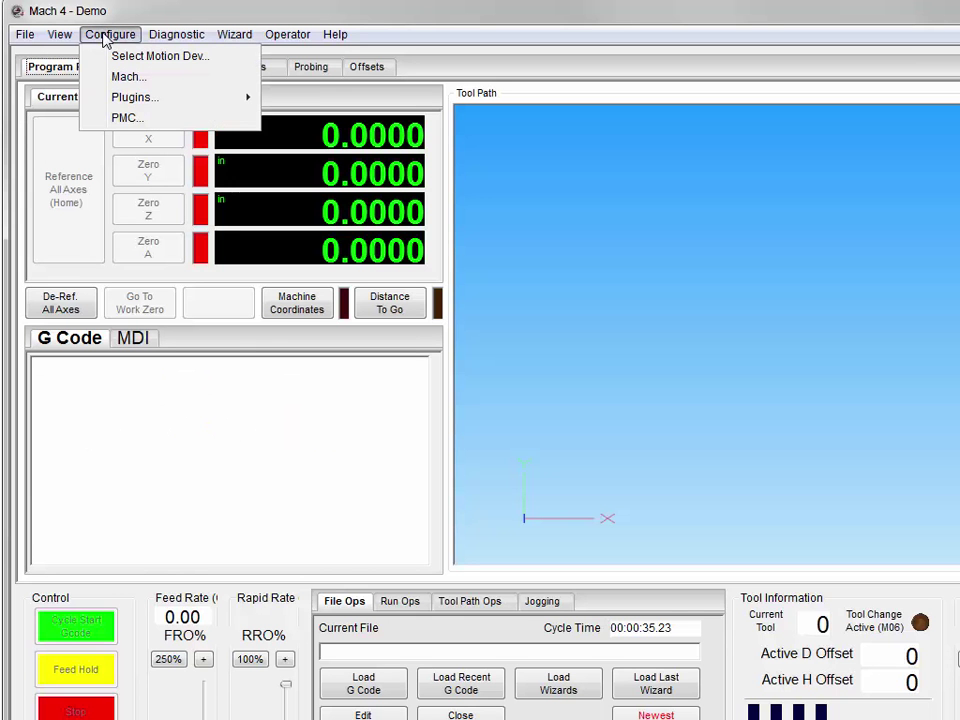
{"action": "left_click", "coordinate": [127, 78]}
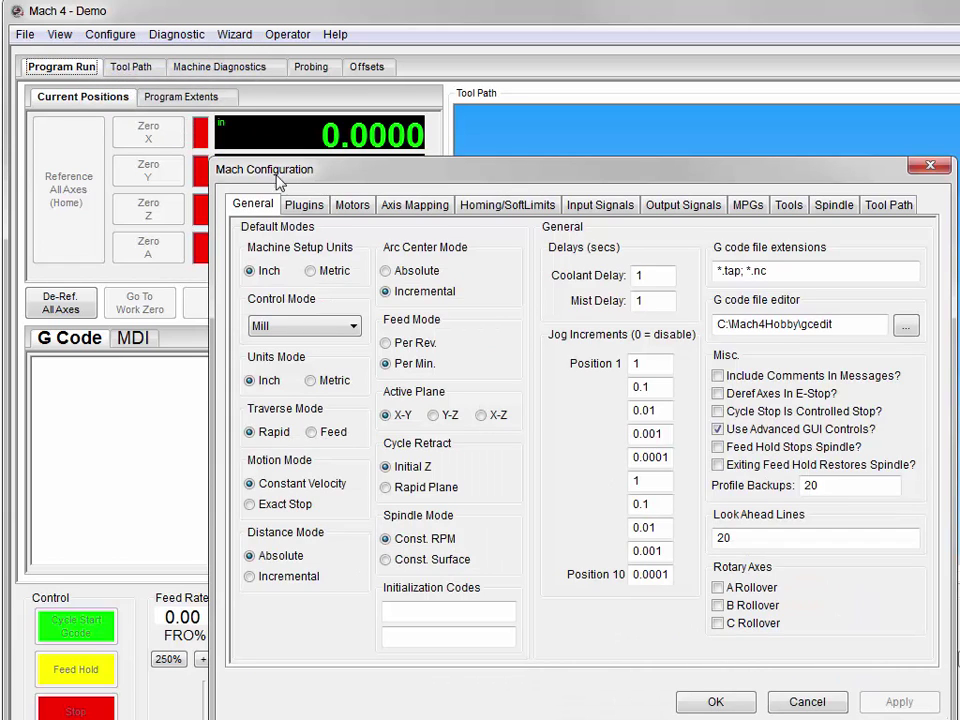
{"action": "left_click", "coordinate": [292, 205]}
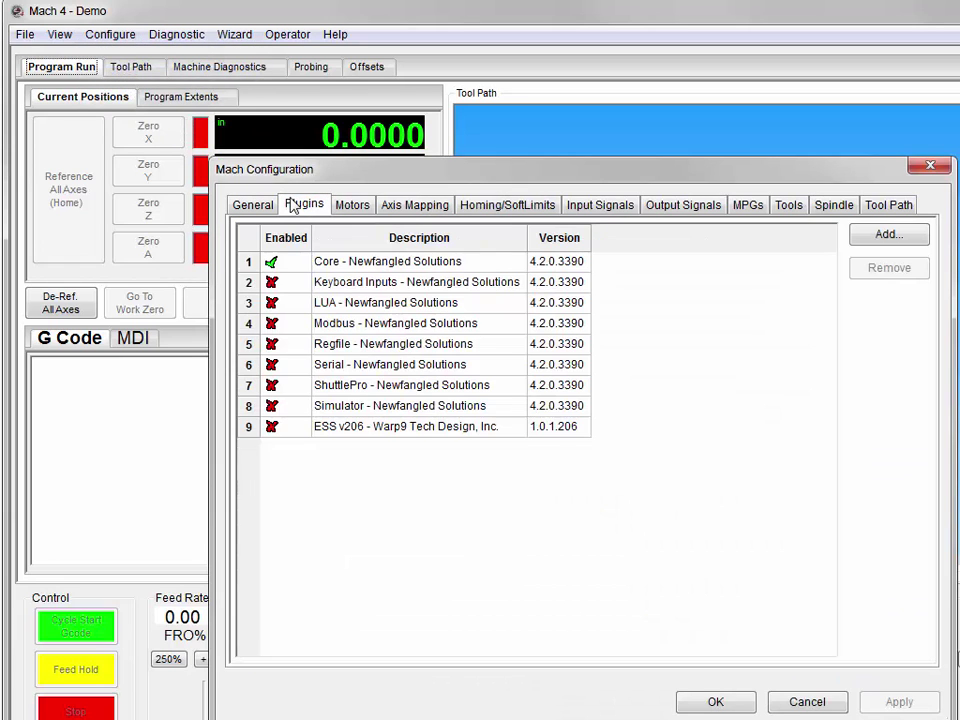
{"action": "left_click", "coordinate": [295, 430]}
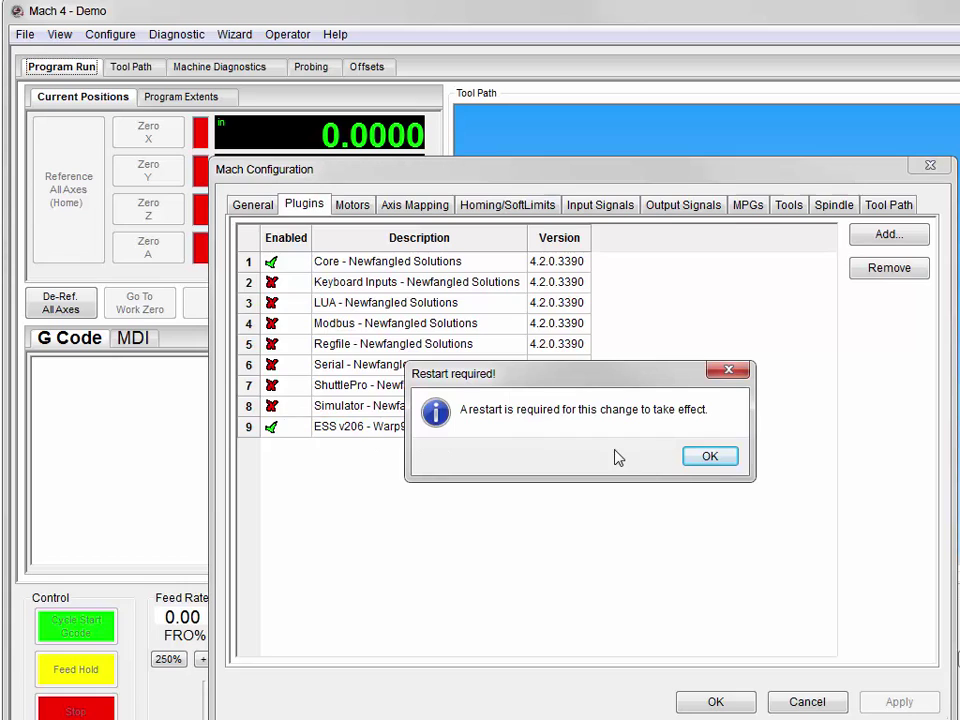
{"action": "left_click", "coordinate": [700, 460]}
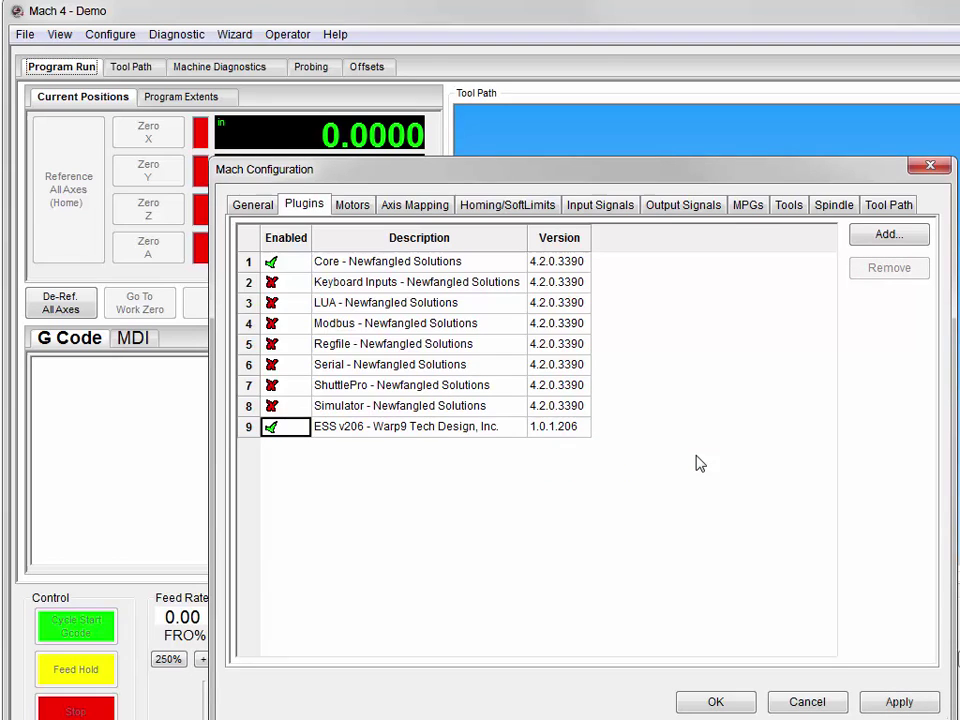
{"action": "left_click", "coordinate": [721, 703]}
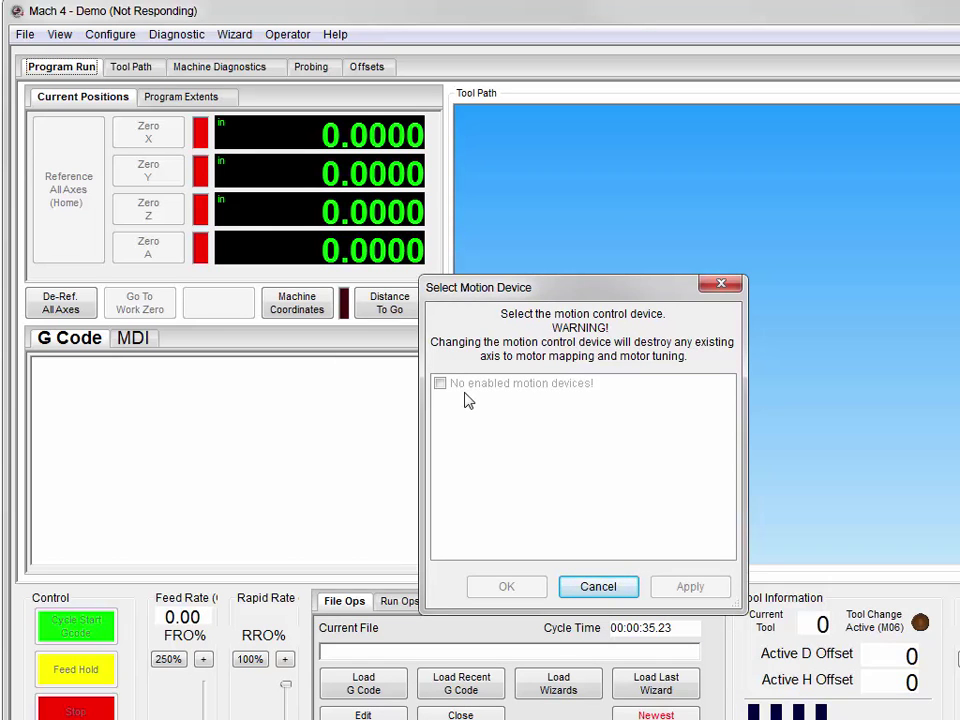
Exit, relaunch with My System, and select Ethernet SmoothStepper as the motion device.
{"action": "left_click", "coordinate": [598, 587]}
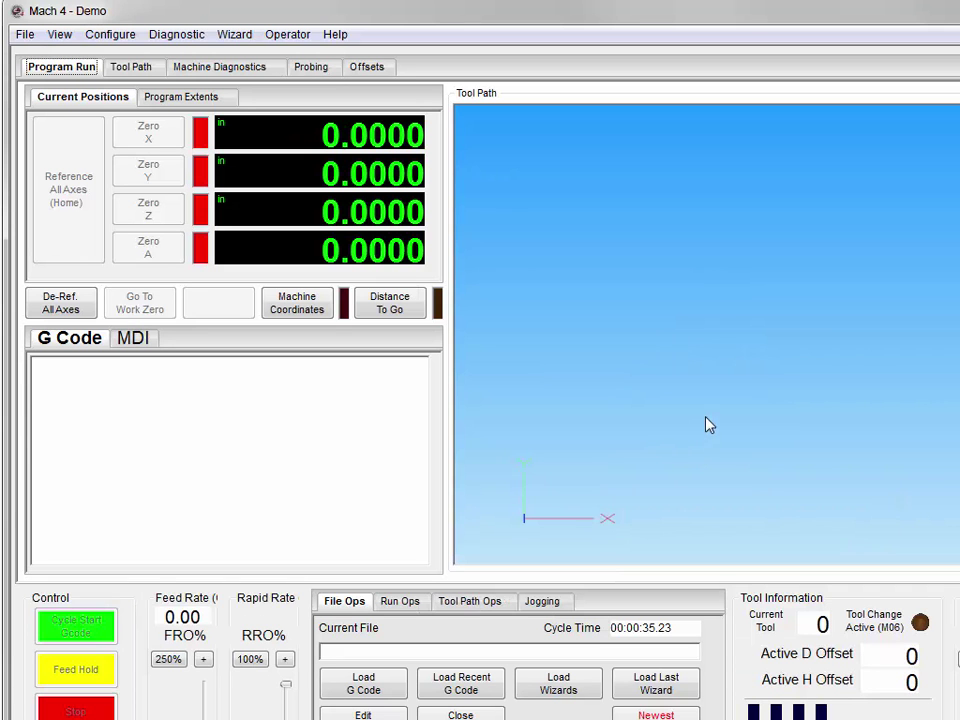
{"action": "left_click", "coordinate": [30, 34]}
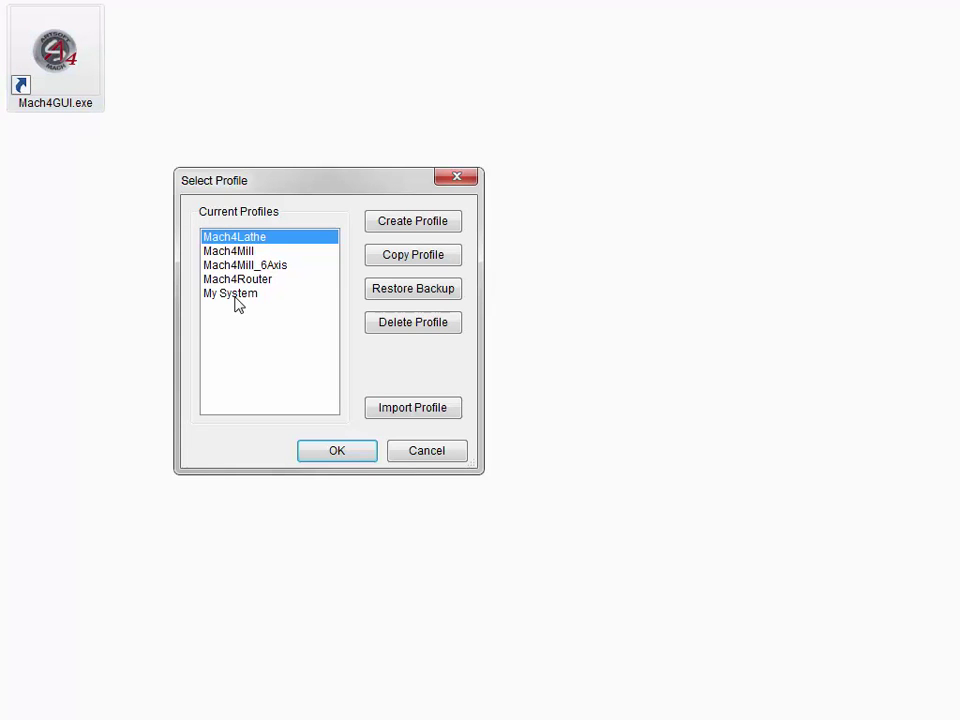
{"action": "left_click", "coordinate": [234, 294]}
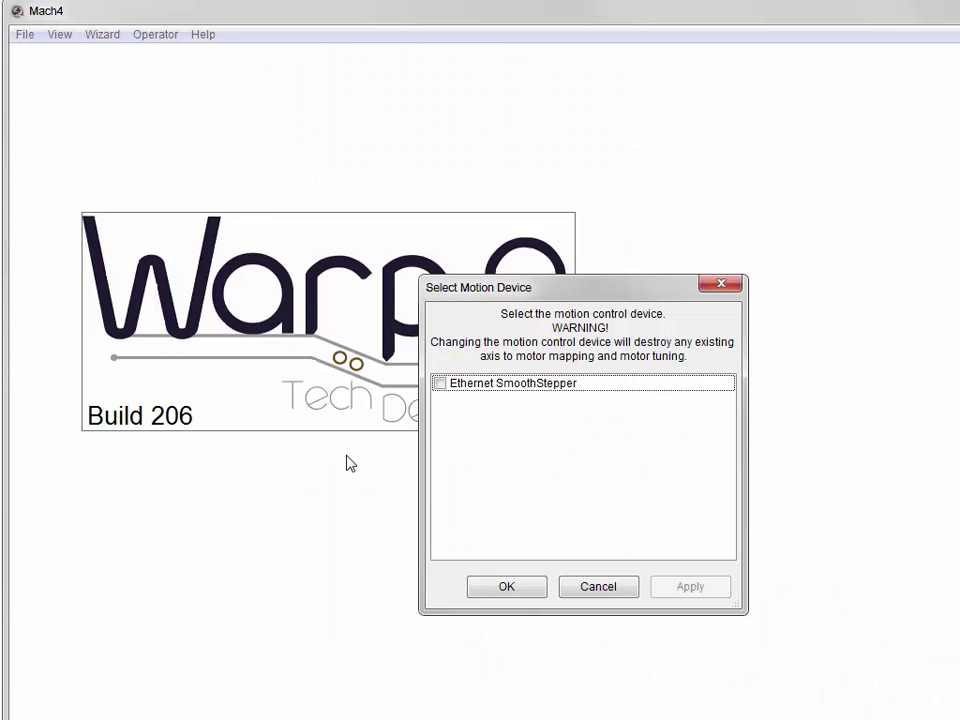
{"action": "left_click", "coordinate": [439, 384]}
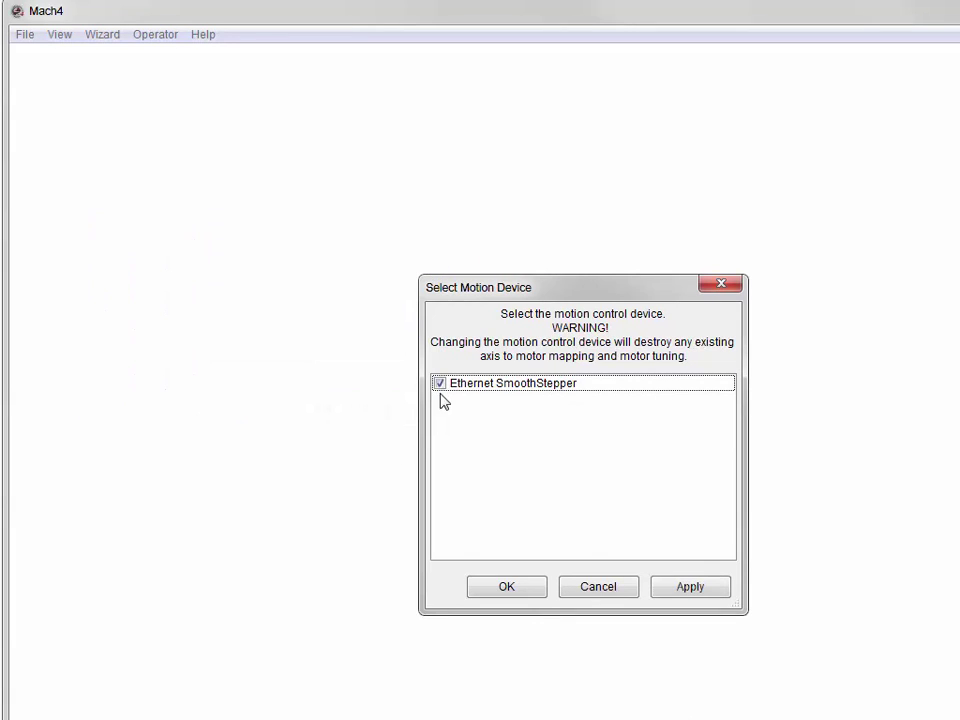
{"action": "left_click", "coordinate": [495, 588]}
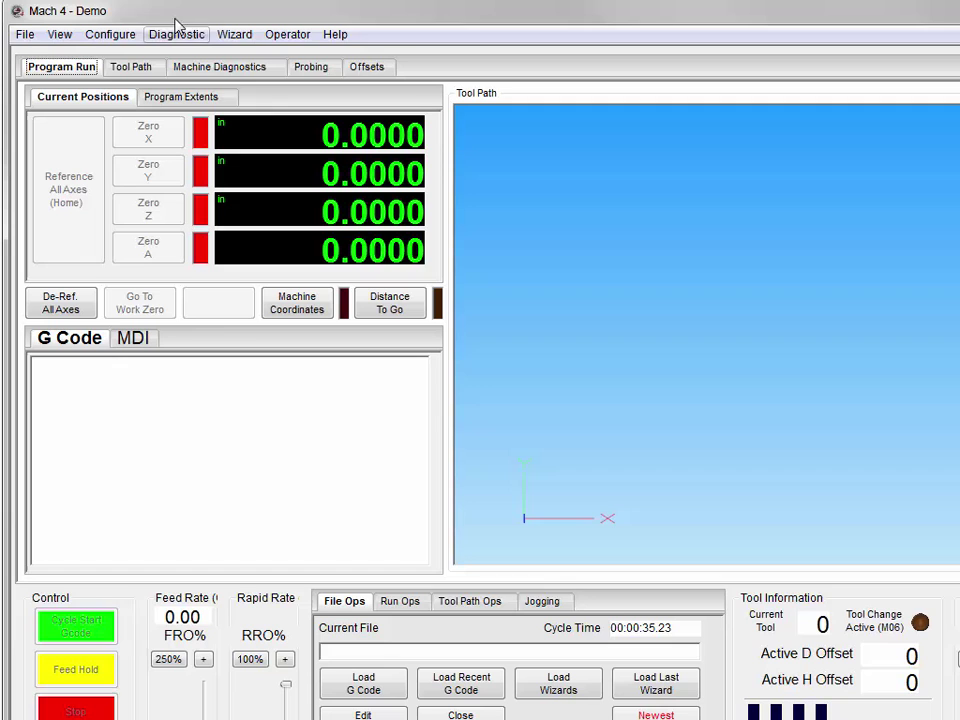
Open the ESS v206 – Warp9 Tech Design diagnostics window from the Diagnostic menu.
{"action": "left_click", "coordinate": [178, 38]}
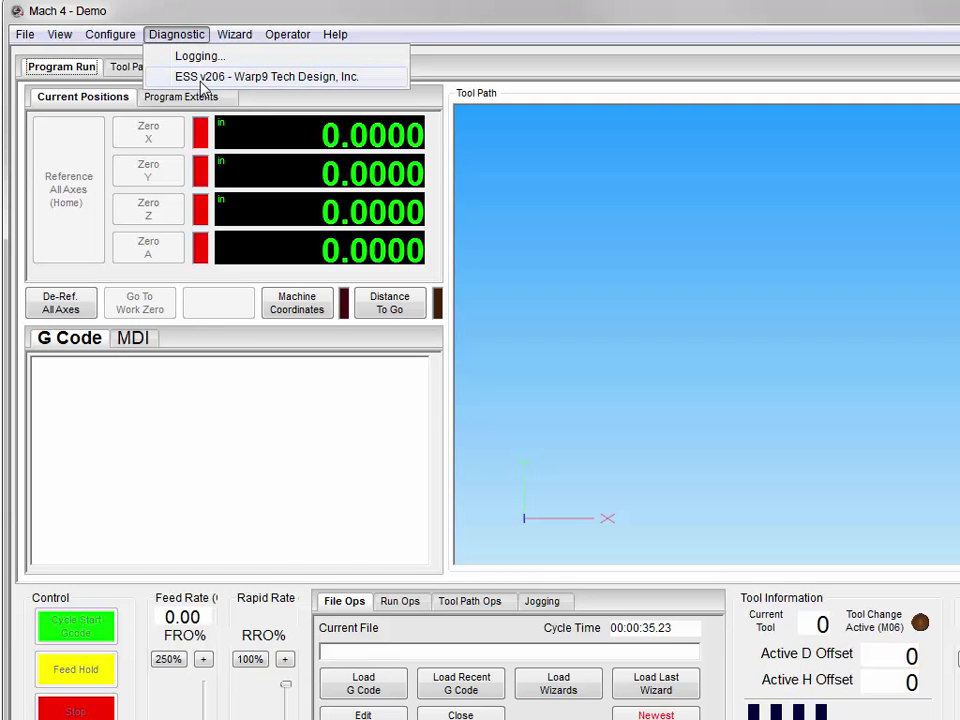
{"action": "left_click", "coordinate": [204, 80]}
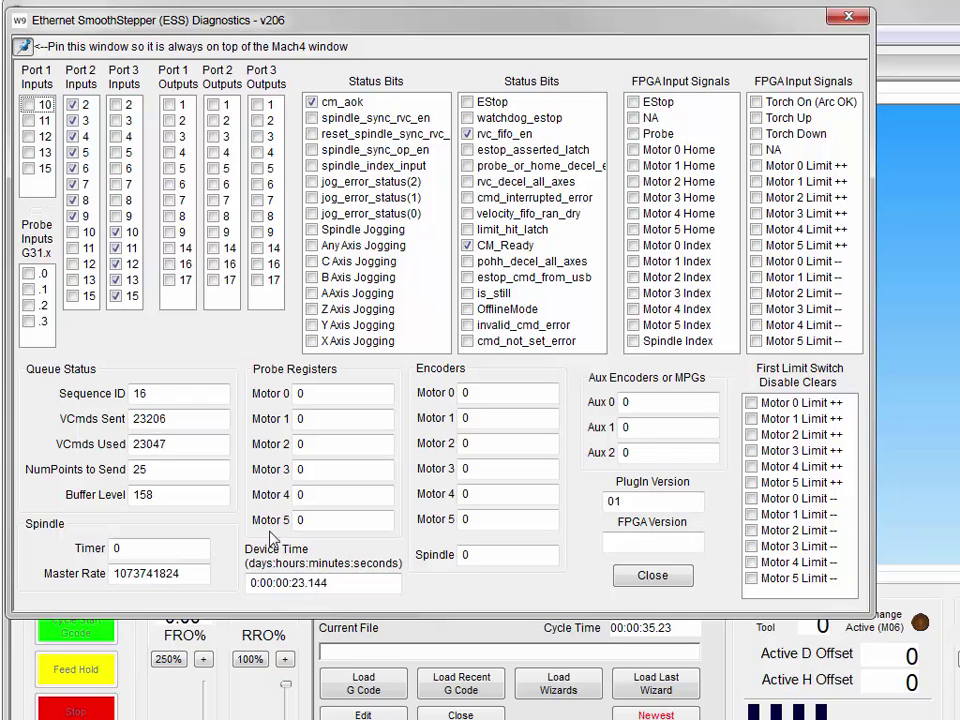